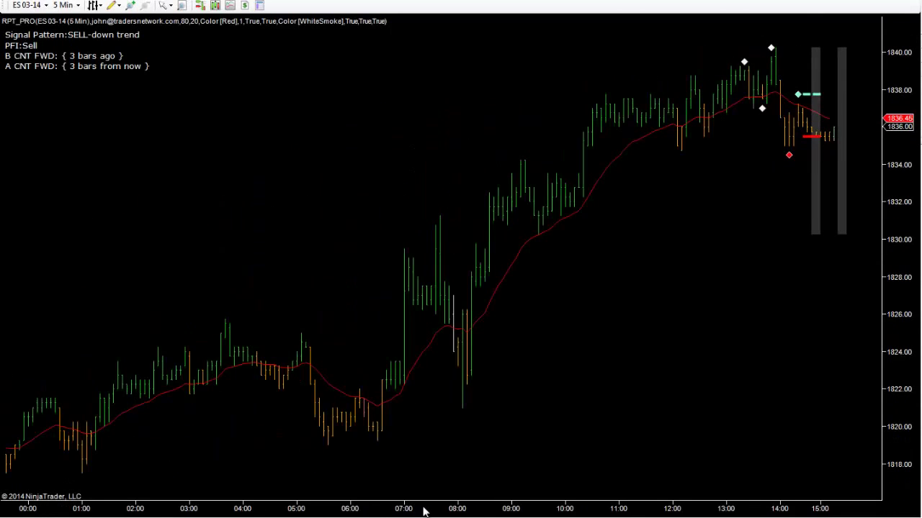
Compress the bars, scroll back and rescale prices to show the 04:00–19:00 stretch and its drop.
{"action": "left_click_drag", "start_coordinate": [269, 487], "coordinate": [528, 411]}
{"action": "scroll", "coordinate": [540, 400], "scroll_direction": "left", "scroll_amount": 5}
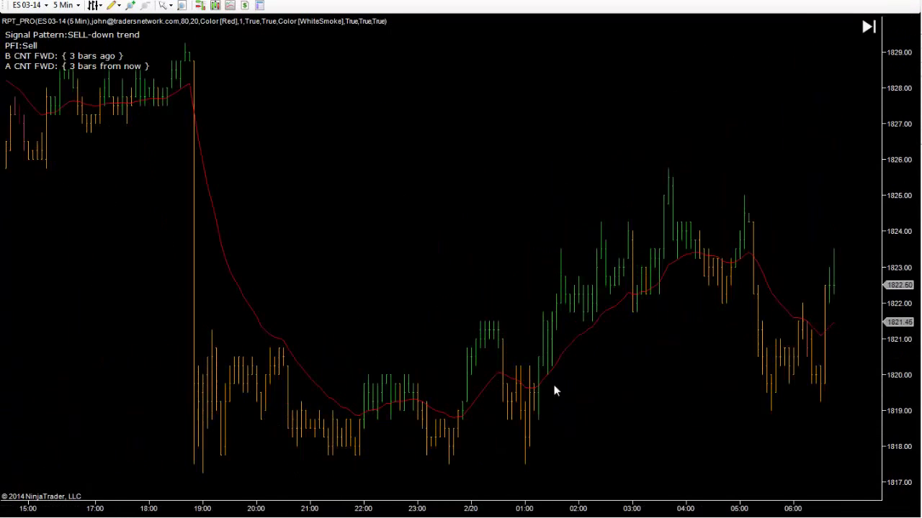
{"action": "scroll", "coordinate": [504, 216], "scroll_direction": "left", "scroll_amount": 5}
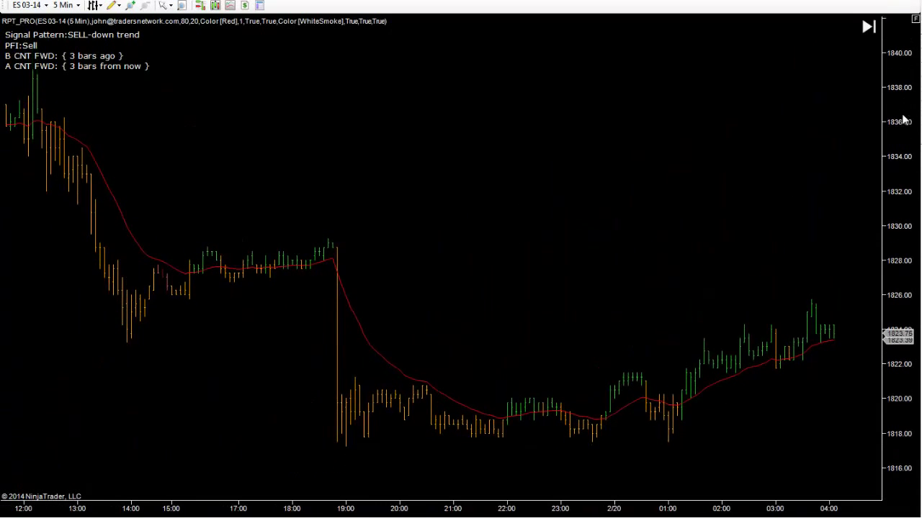
{"action": "scroll", "coordinate": [362, 194], "scroll_direction": "left", "scroll_amount": 8}
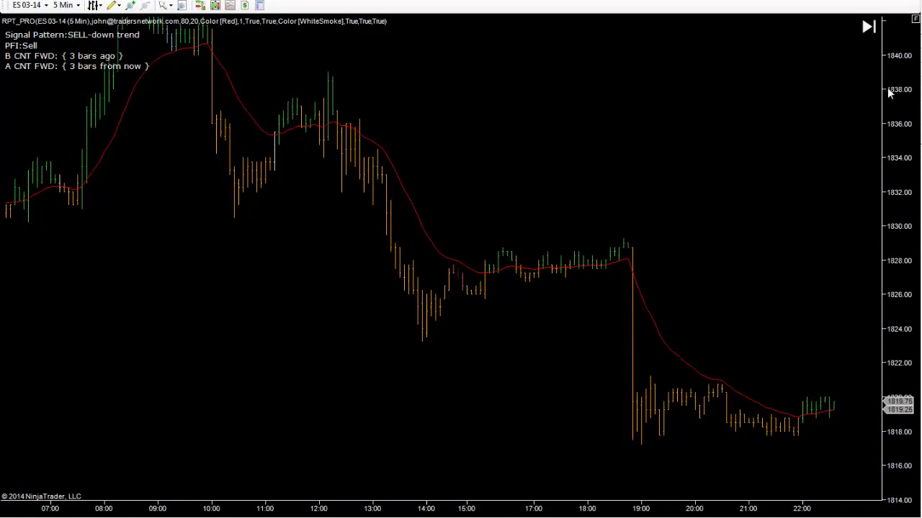
{"action": "scroll", "coordinate": [829, 173], "scroll_direction": "left", "scroll_amount": 10}
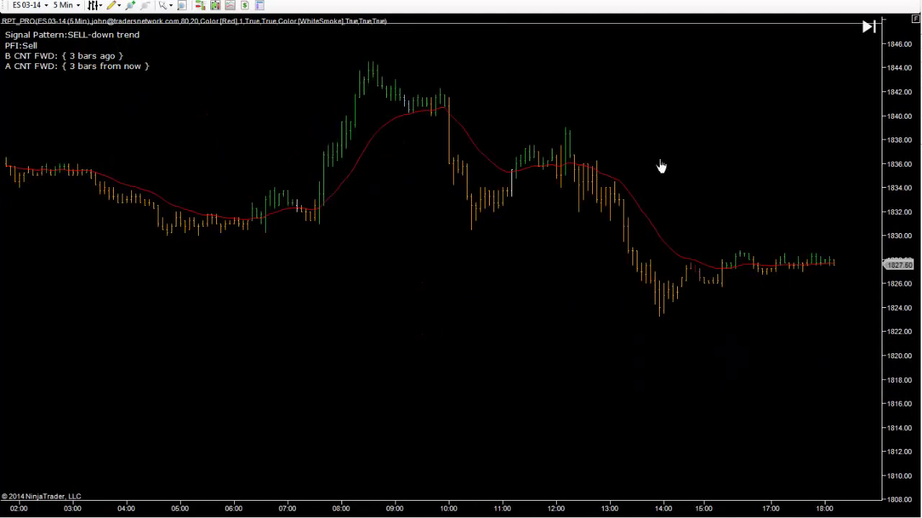
{"action": "scroll", "coordinate": [626, 167], "scroll_direction": "right", "scroll_amount": 5}
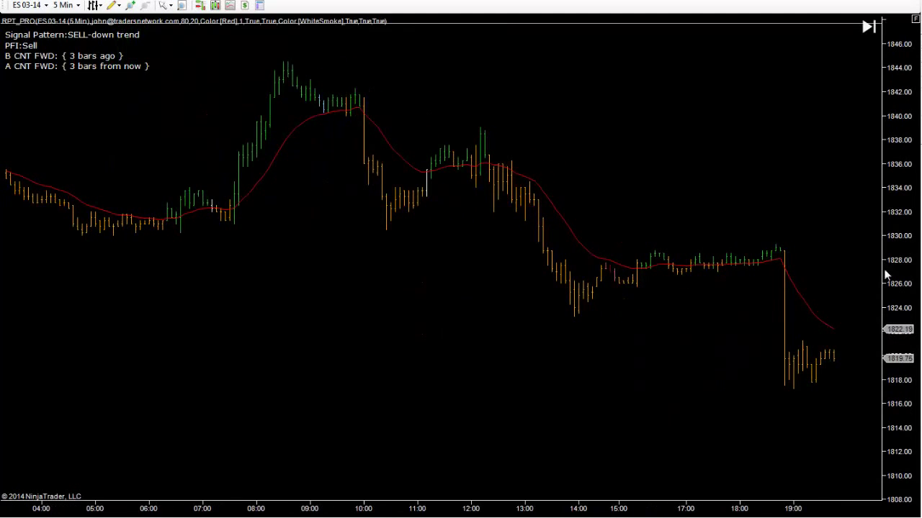
{"action": "left_click_drag", "start_coordinate": [887, 241], "coordinate": [824, 204]}
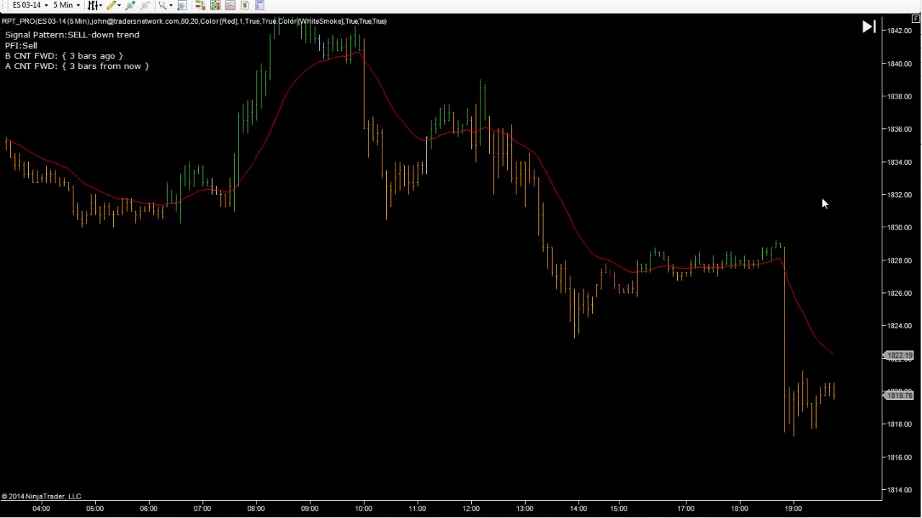
{"action": "left_click_drag", "start_coordinate": [900, 85], "coordinate": [876, 165]}
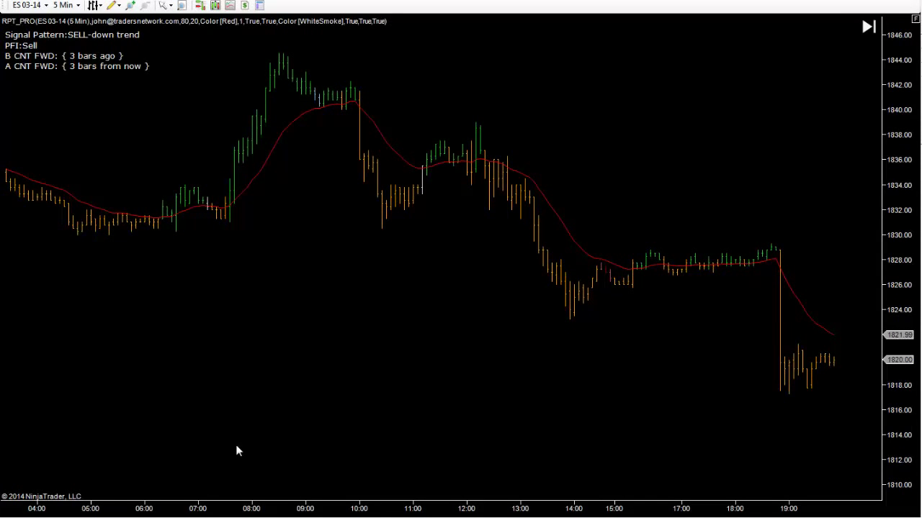
Pan to the 10:00–12:00 swing and draw a Fibonacci retracement from 1830.40 up to 1839.03.
{"action": "left_click", "coordinate": [121, 6]}
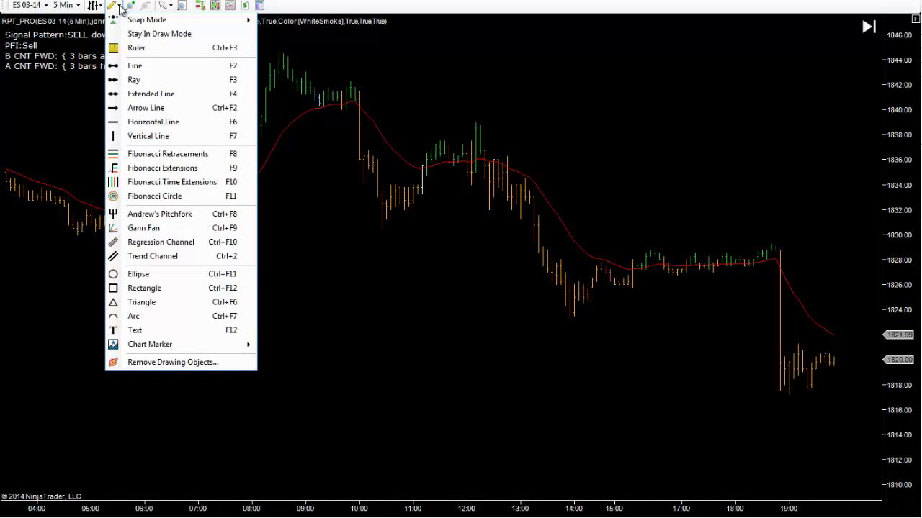
{"action": "left_click", "coordinate": [347, 196]}
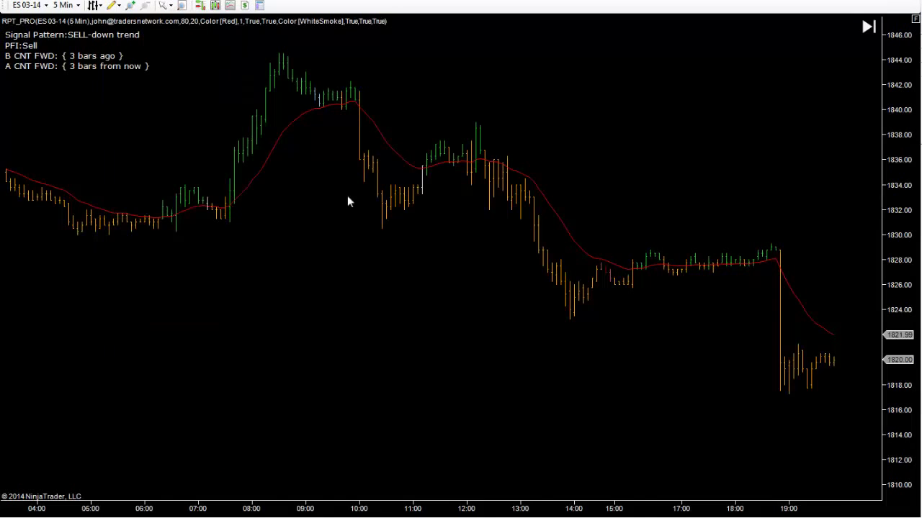
{"action": "left_click_drag", "start_coordinate": [347, 201], "coordinate": [761, 209]}
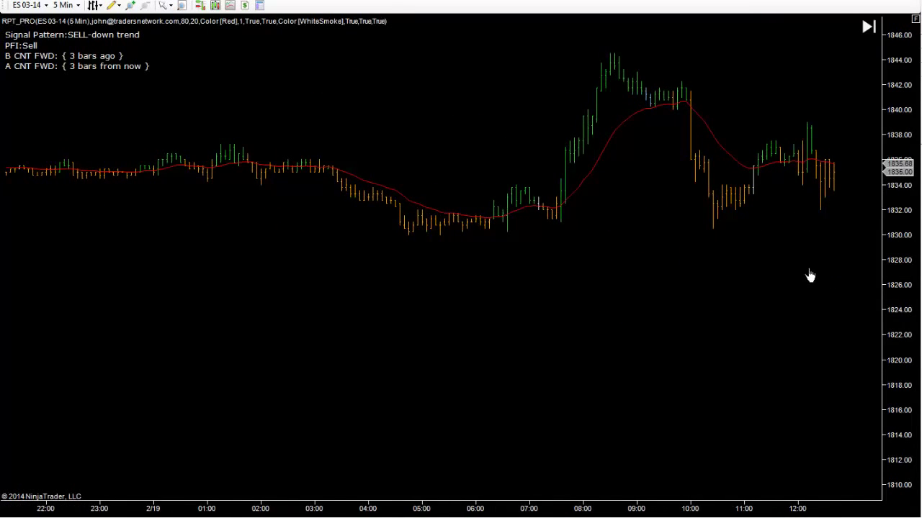
{"action": "left_click_drag", "start_coordinate": [809, 276], "coordinate": [777, 277]}
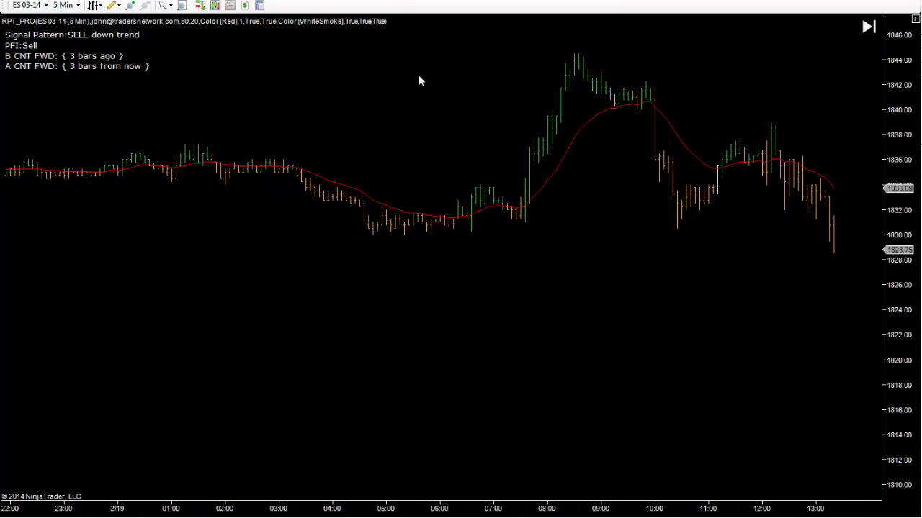
{"action": "left_click", "coordinate": [120, 5]}
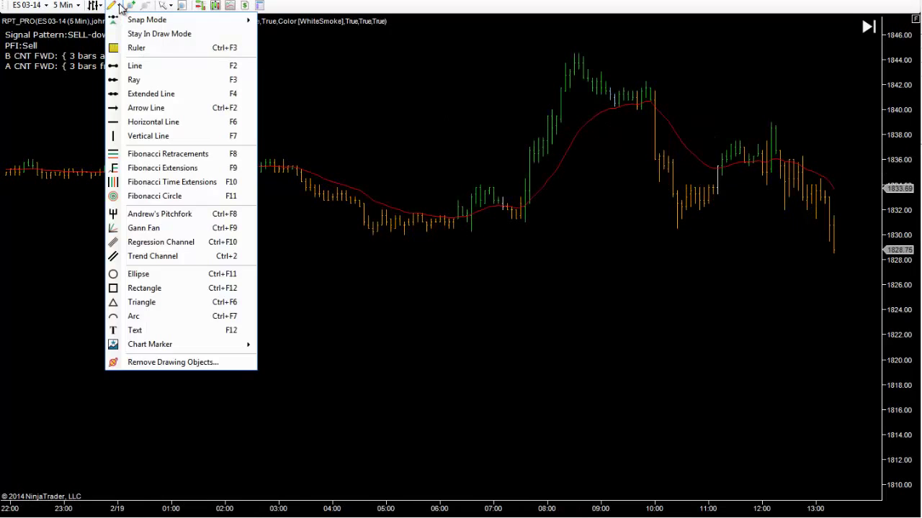
{"action": "left_click", "coordinate": [155, 154]}
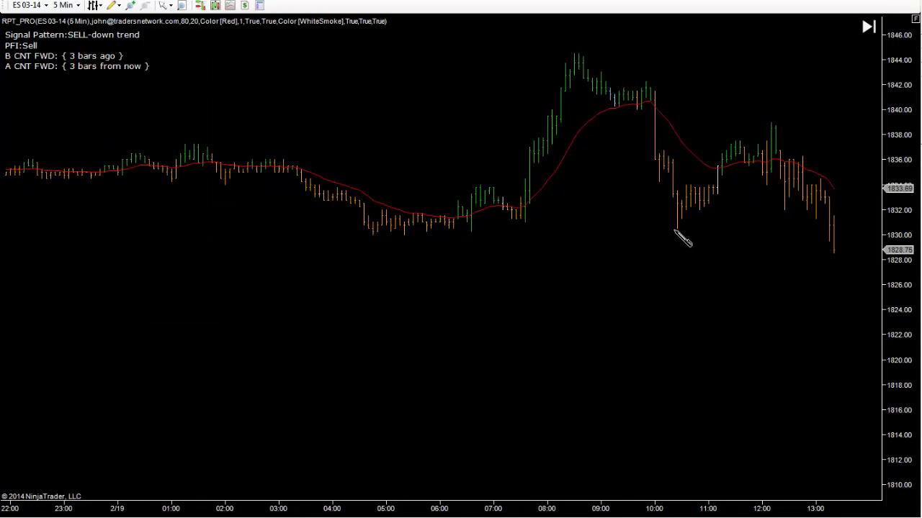
{"action": "left_click", "coordinate": [677, 228]}
{"action": "left_click", "coordinate": [793, 123]}
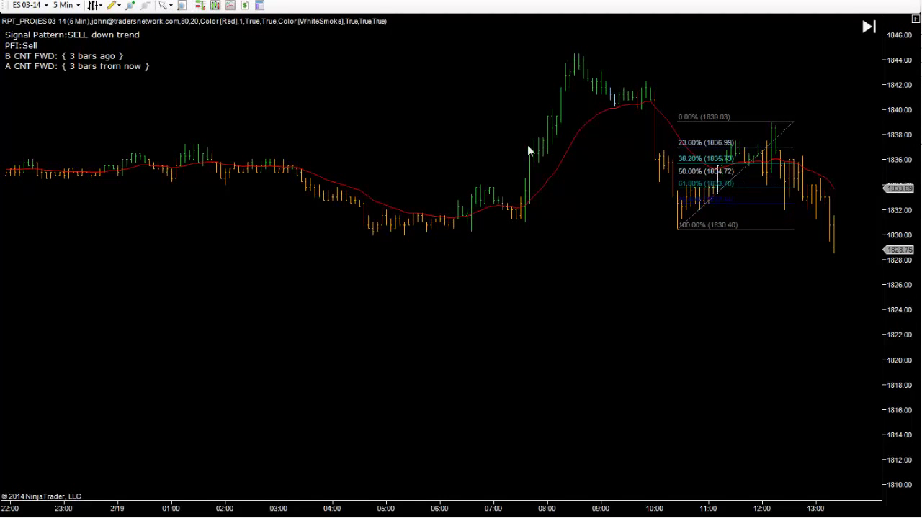
Place a horizontal line at about 1835 and remove the Fibonacci retracement.
{"action": "left_click", "coordinate": [114, 5]}
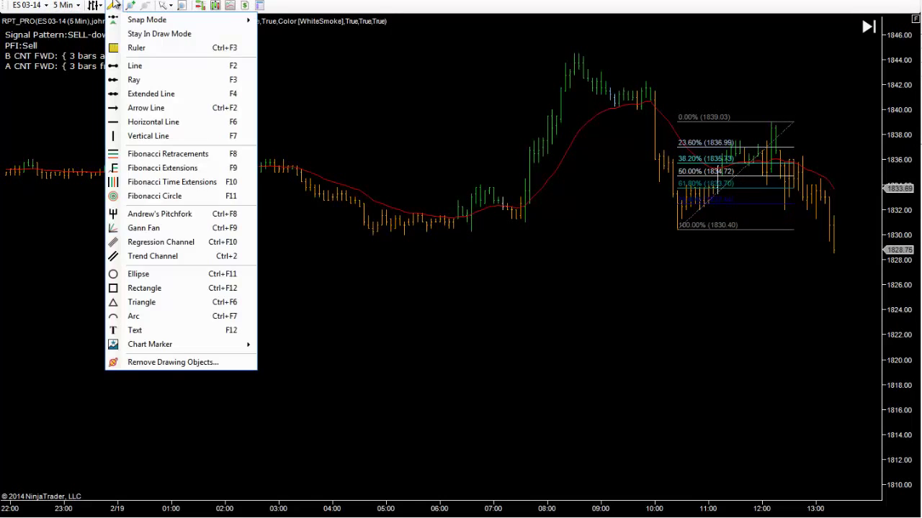
{"action": "left_click", "coordinate": [140, 124]}
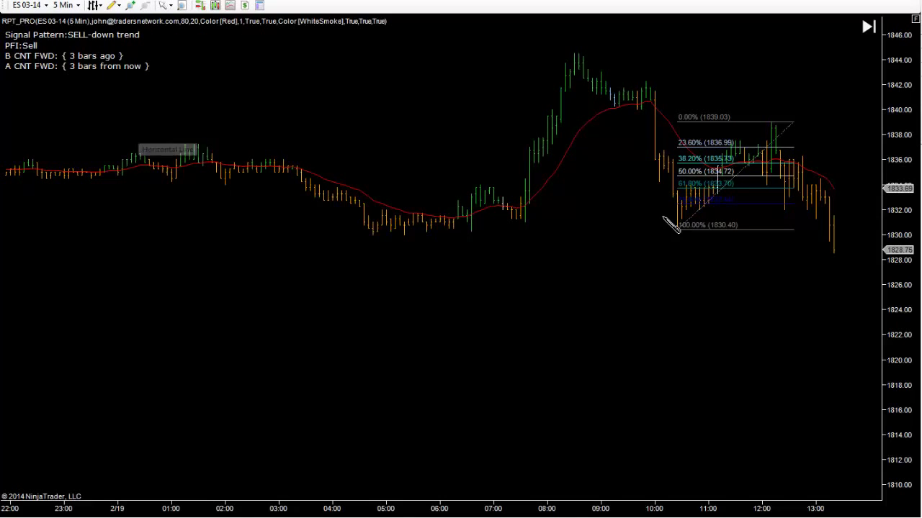
{"action": "left_click", "coordinate": [677, 175]}
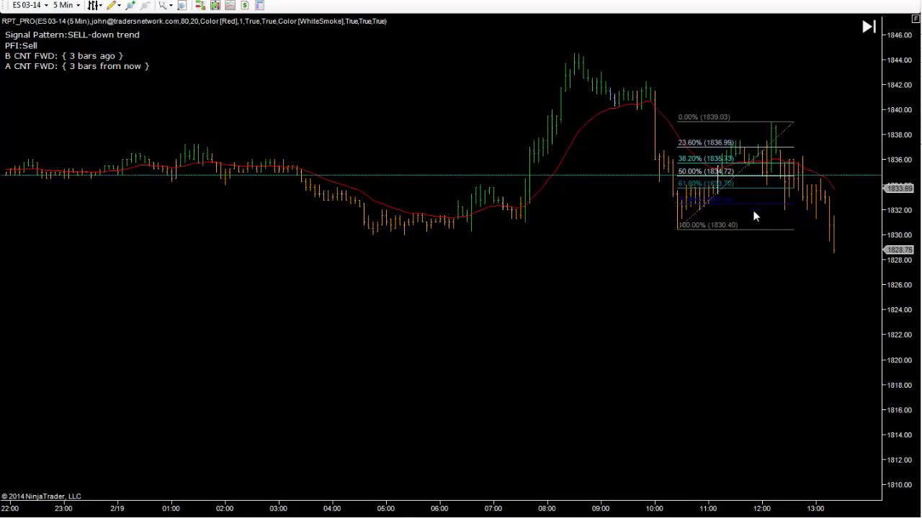
{"action": "right_click", "coordinate": [743, 229]}
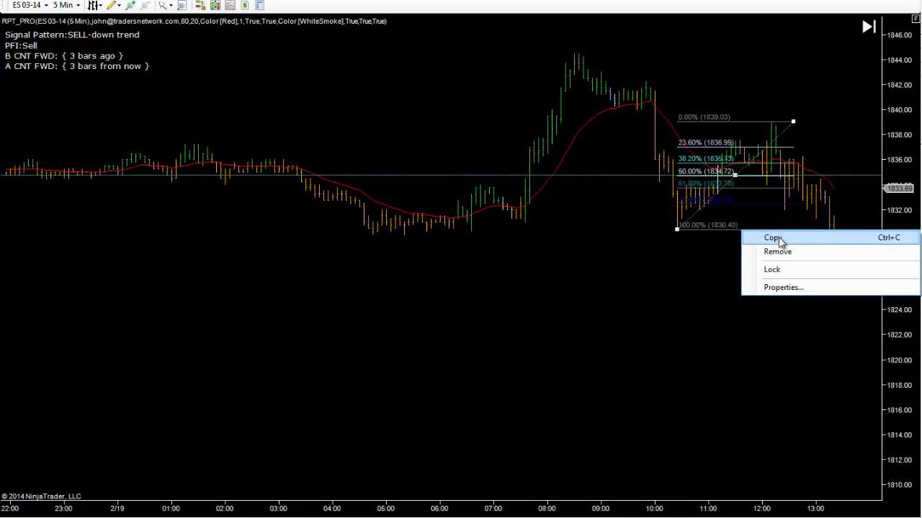
{"action": "left_click", "coordinate": [789, 249]}
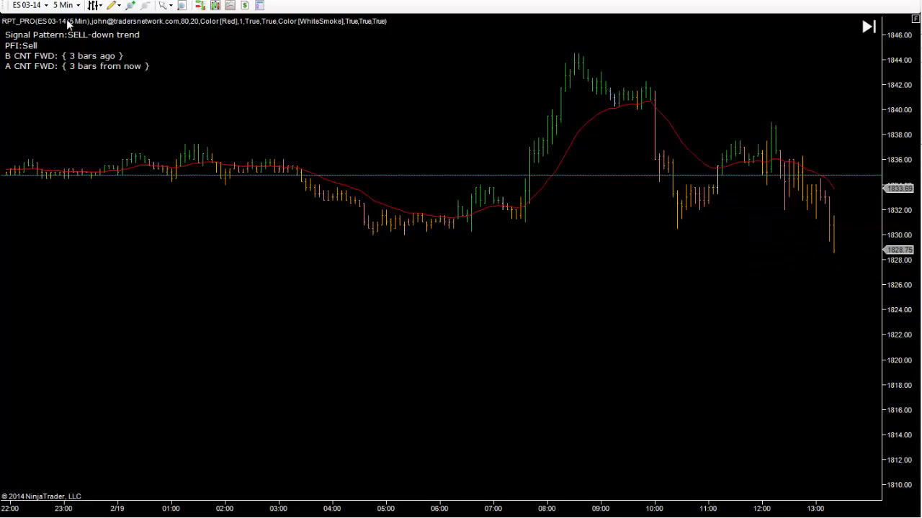
{"action": "left_click", "coordinate": [119, 6]}
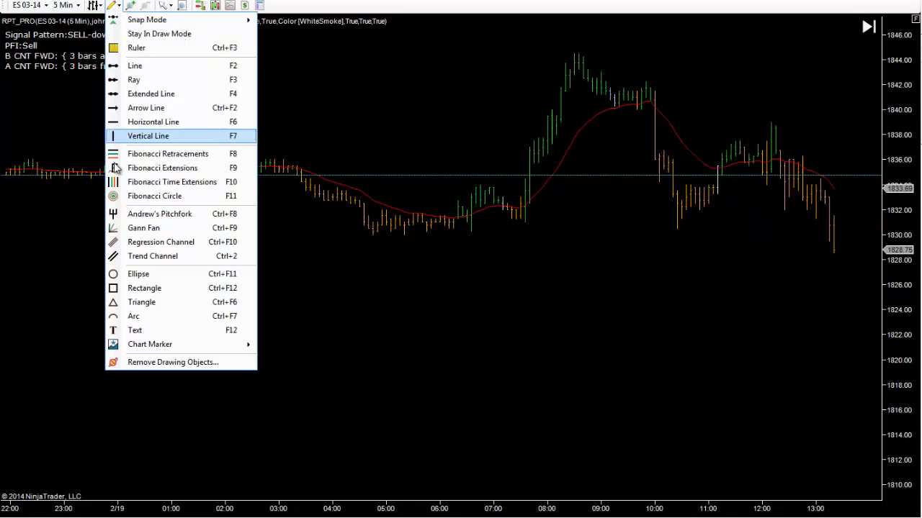
{"action": "left_click", "coordinate": [205, 213]}
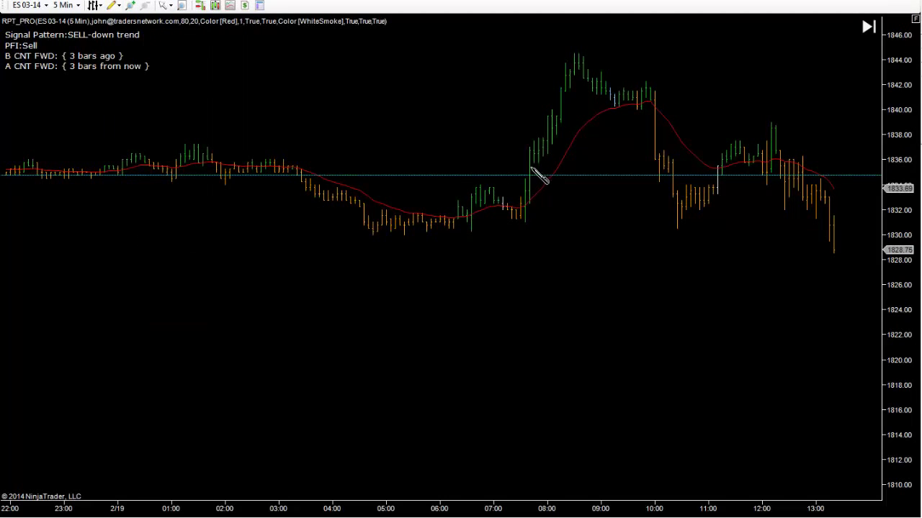
{"action": "left_click", "coordinate": [471, 175]}
{"action": "left_click", "coordinate": [574, 52]}
{"action": "left_click", "coordinate": [574, 257]}
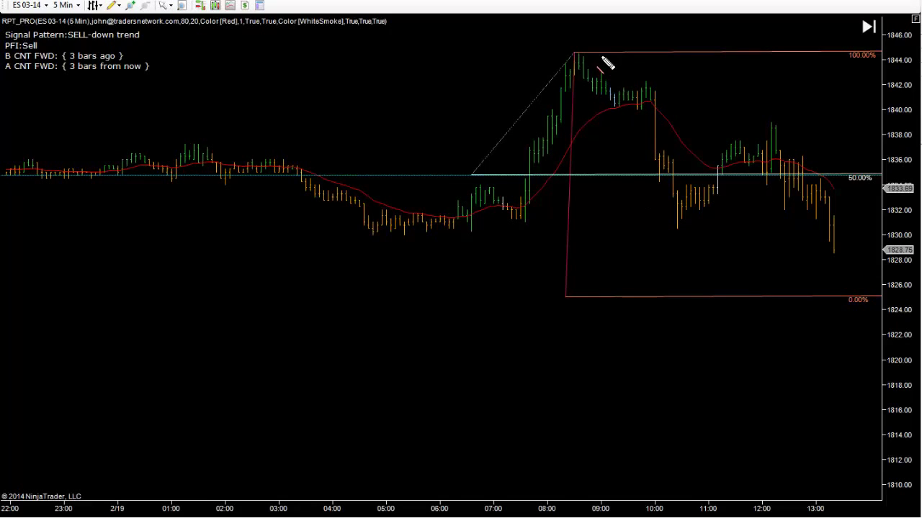
{"action": "left_click_drag", "start_coordinate": [605, 49], "coordinate": [611, 184]}
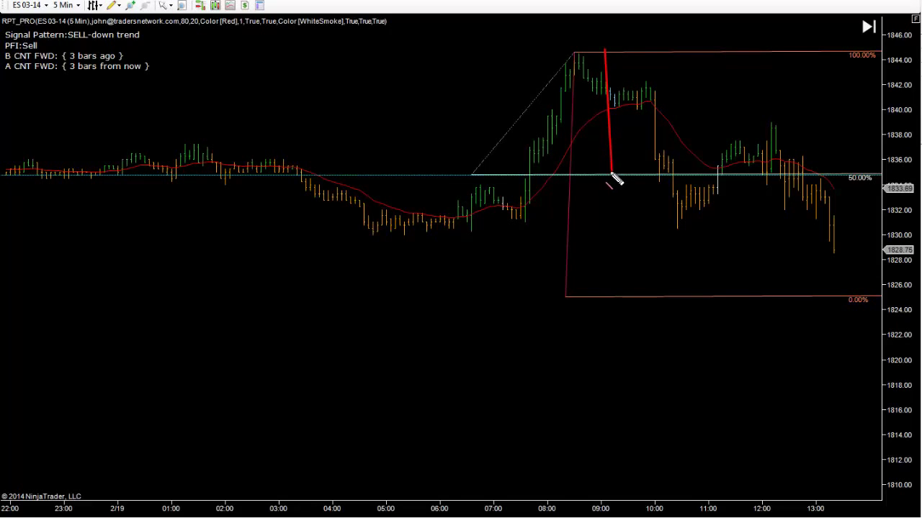
{"action": "left_click_drag", "start_coordinate": [689, 178], "coordinate": [685, 296]}
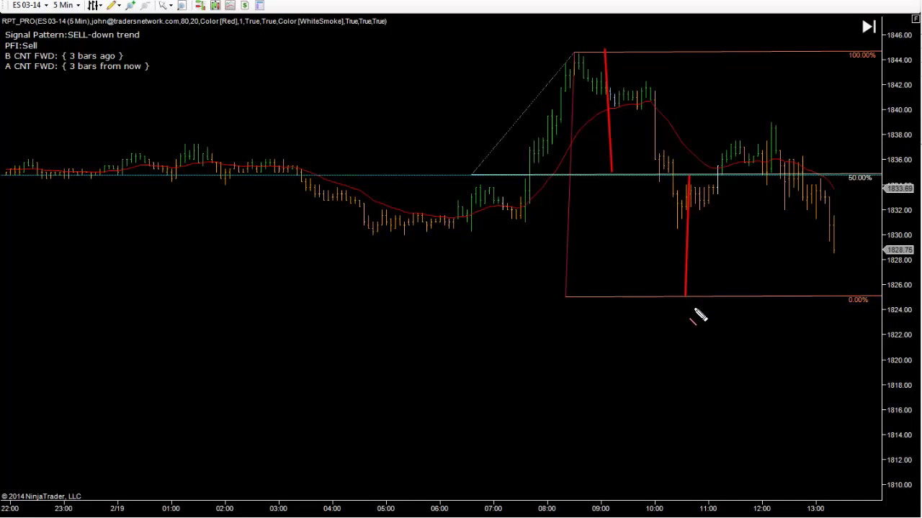
{"action": "key", "text": "Escape"}
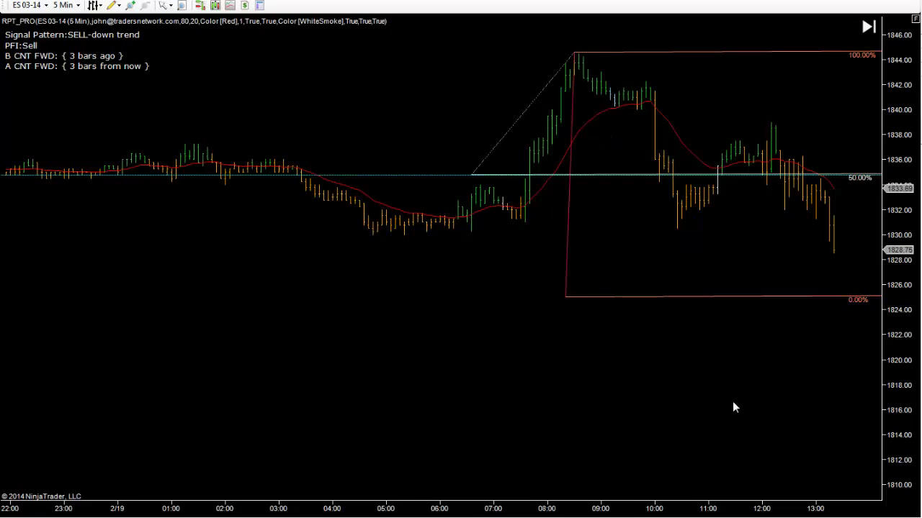
Drag the chart forward to show bars through 18:00, including the drop from 1844.75 to about 1823.
{"action": "left_click_drag", "start_coordinate": [732, 407], "coordinate": [662, 391]}
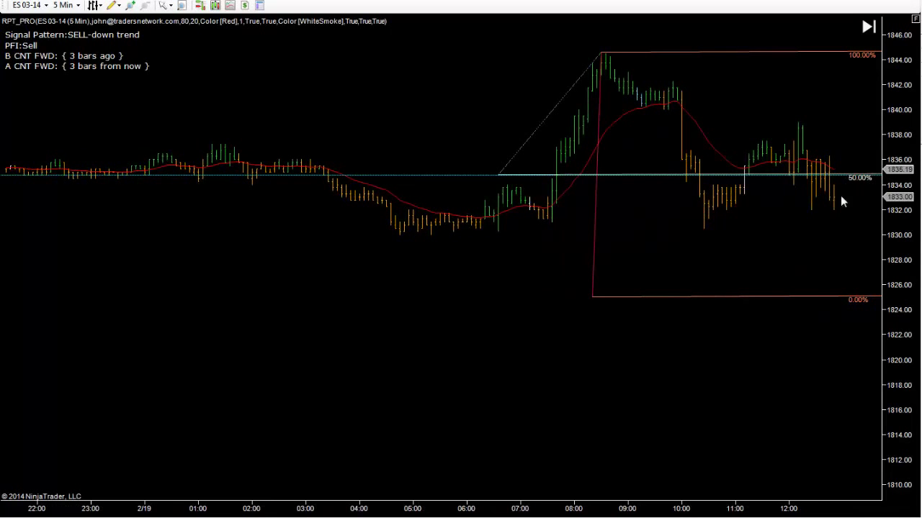
{"action": "left_click_drag", "start_coordinate": [821, 373], "coordinate": [616, 412]}
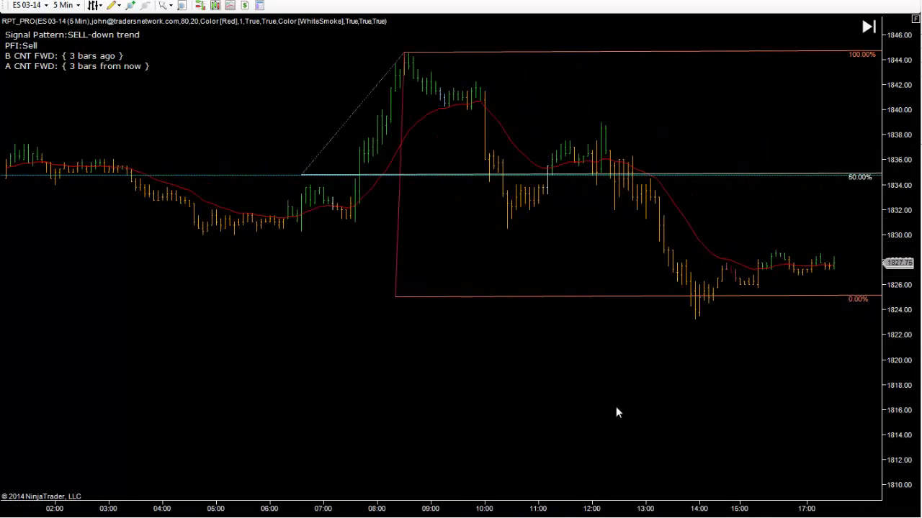
{"action": "scroll", "coordinate": [415, 405], "scroll_direction": "down", "scroll_amount": 2}
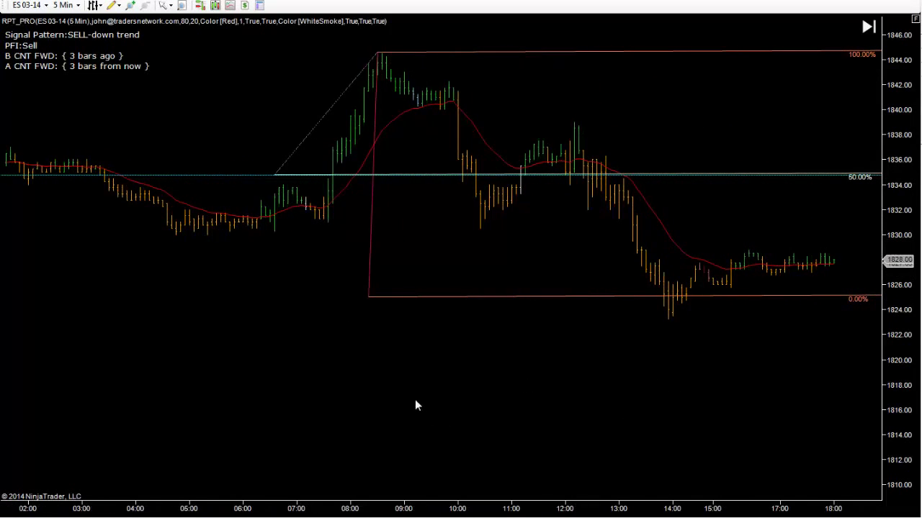
Draw an Andrew's Pitchfork from the pullback low up to the 08:30 swing high.
{"action": "left_click", "coordinate": [117, 6]}
{"action": "left_click", "coordinate": [95, 5]}
{"action": "left_click", "coordinate": [118, 6]}
{"action": "left_click", "coordinate": [103, 8]}
{"action": "left_click", "coordinate": [118, 5]}
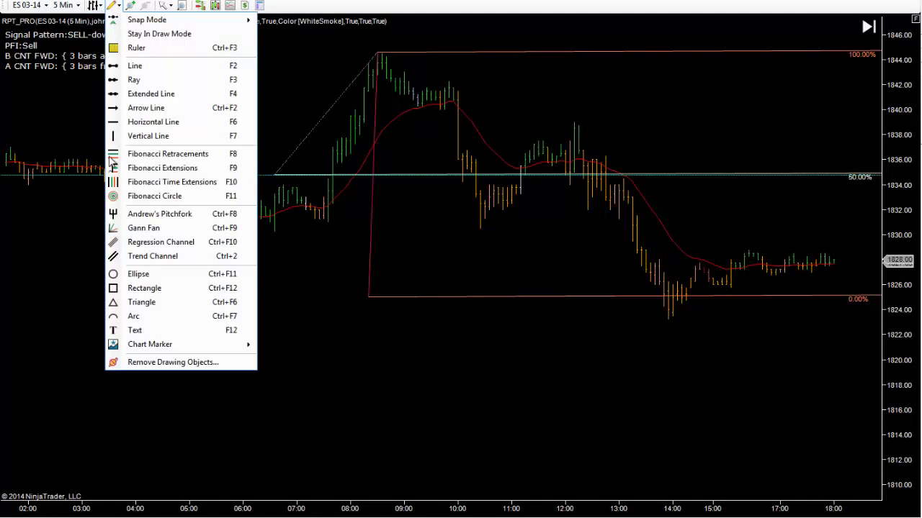
{"action": "left_click", "coordinate": [145, 218]}
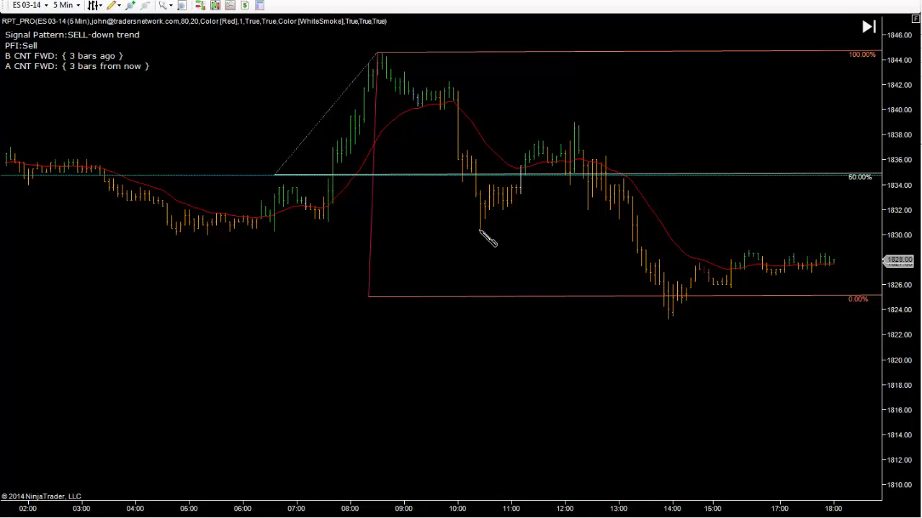
{"action": "left_click", "coordinate": [439, 261]}
{"action": "left_click", "coordinate": [378, 54]}
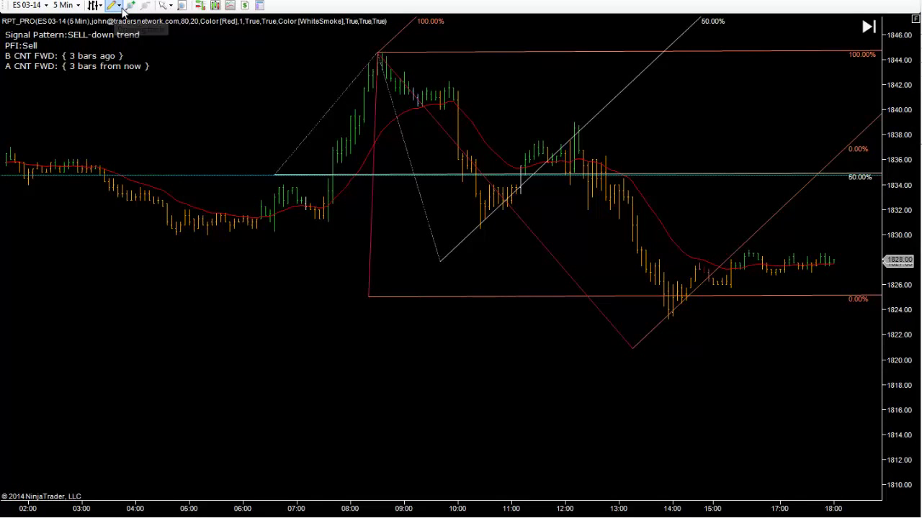
Draw a second pitchfork through the 08:30 high, 10:30 low and 12:10 high, then start circling the 14:00 lows.
{"action": "left_click", "coordinate": [122, 10]}
{"action": "left_click", "coordinate": [150, 216]}
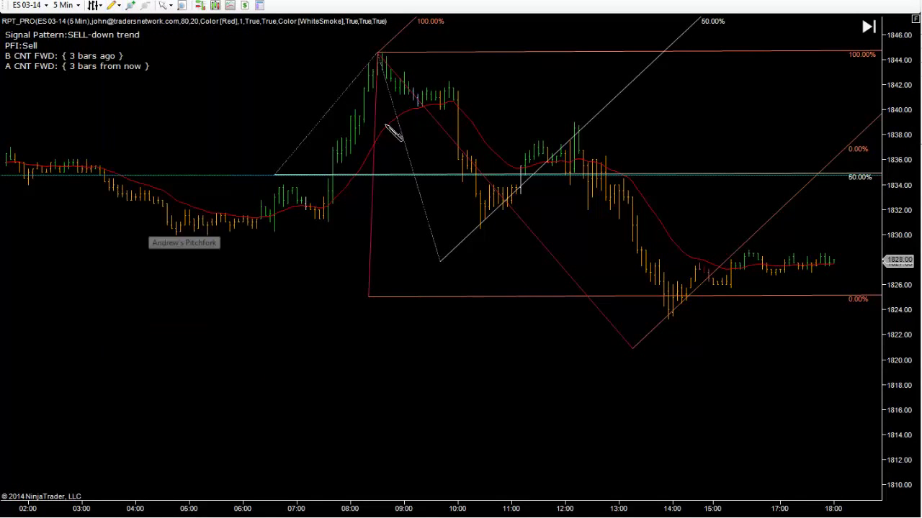
{"action": "left_click", "coordinate": [377, 52]}
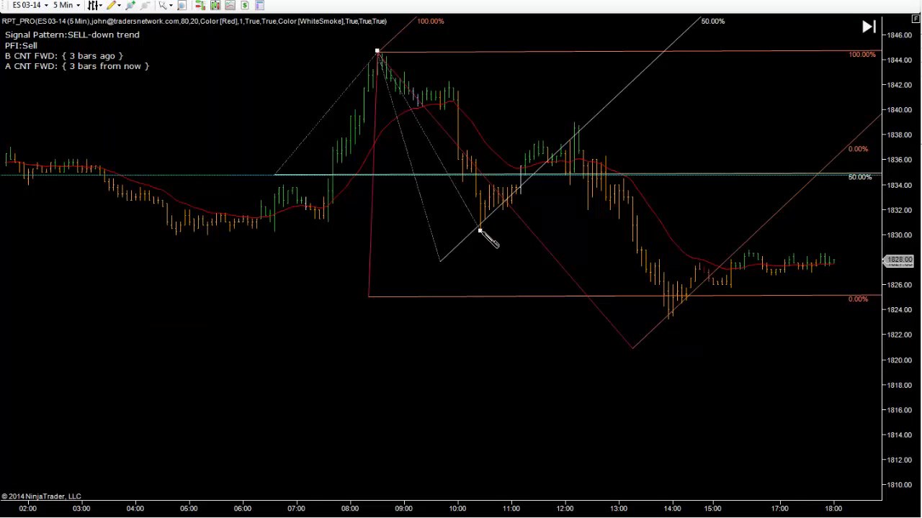
{"action": "left_click", "coordinate": [480, 230]}
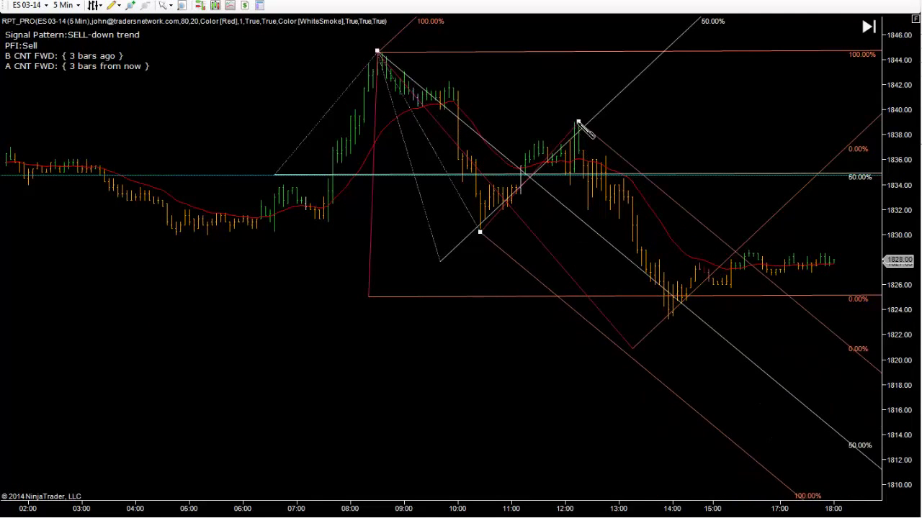
{"action": "left_click", "coordinate": [576, 125]}
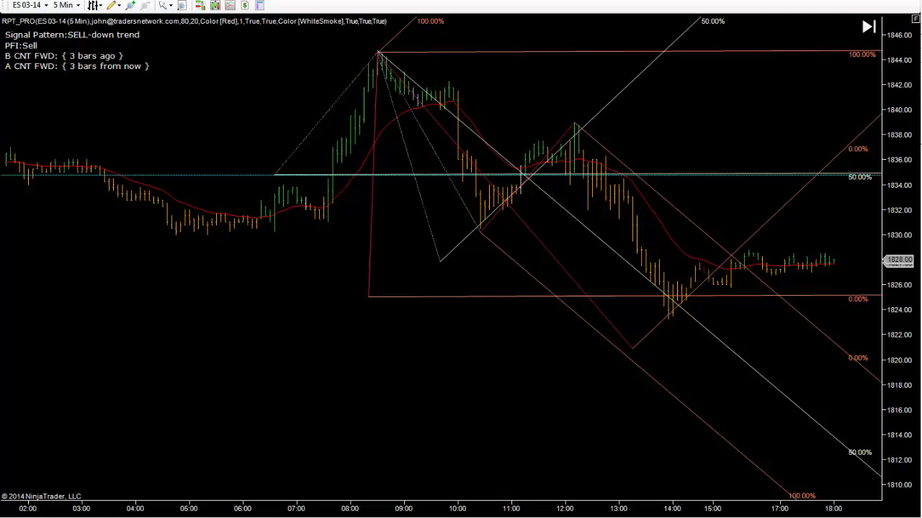
{"action": "left_click", "coordinate": [697, 273]}
{"action": "left_click_drag", "start_coordinate": [697, 273], "coordinate": [636, 333]}
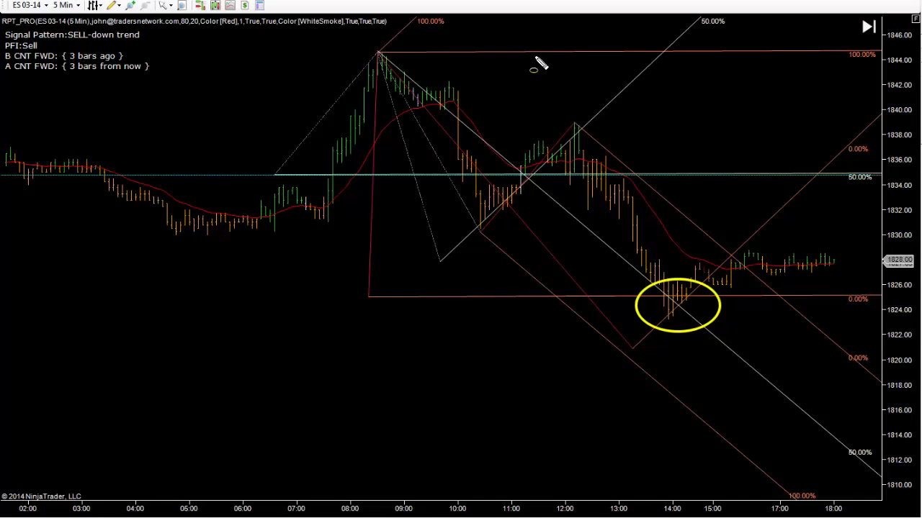
{"action": "key", "text": "Escape"}
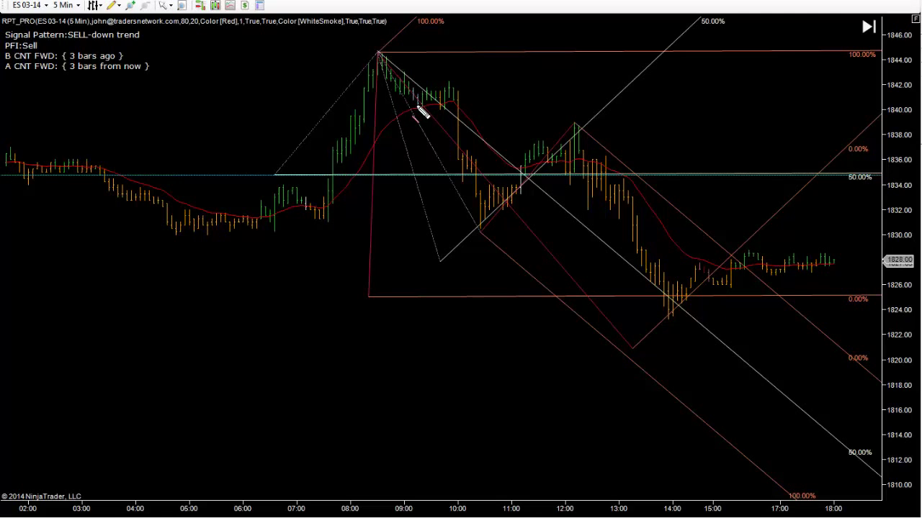
{"action": "left_click_drag", "start_coordinate": [416, 116], "coordinate": [429, 95]}
{"action": "left_click_drag", "start_coordinate": [480, 229], "coordinate": [575, 129]}
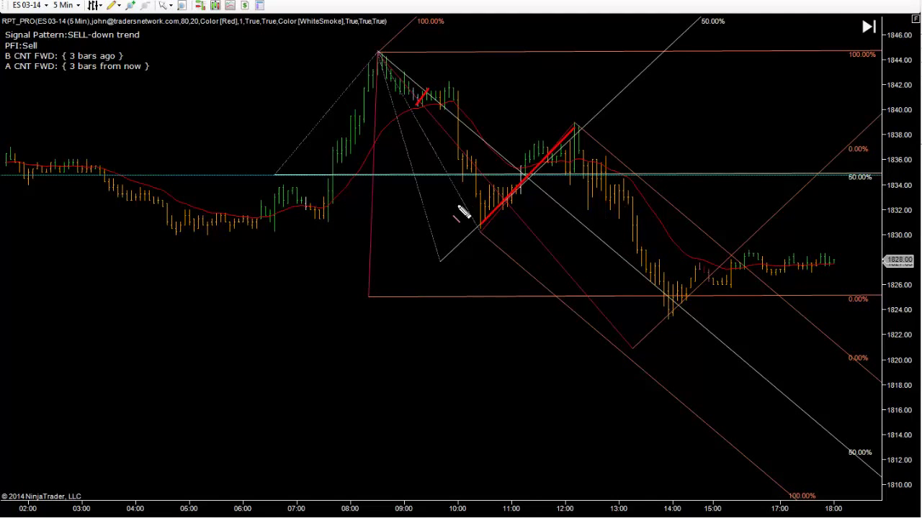
{"action": "key", "text": "Escape"}
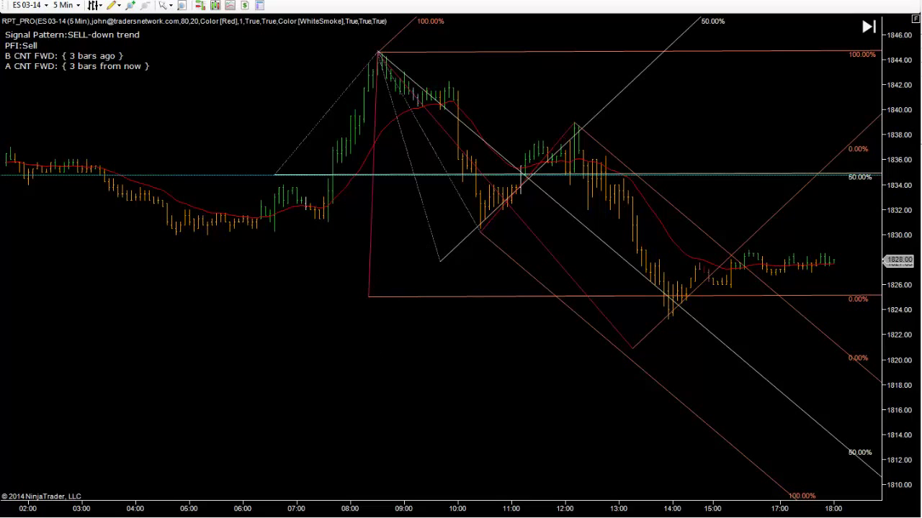
Draw a shaded rectangle, move it over the 12:00–14:00 selloff, then delete it.
{"action": "left_click", "coordinate": [115, 6]}
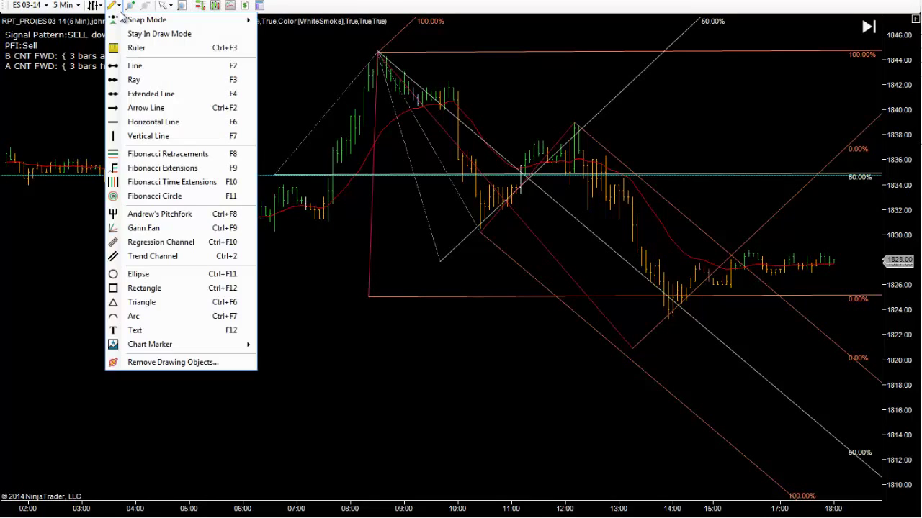
{"action": "left_click", "coordinate": [119, 290]}
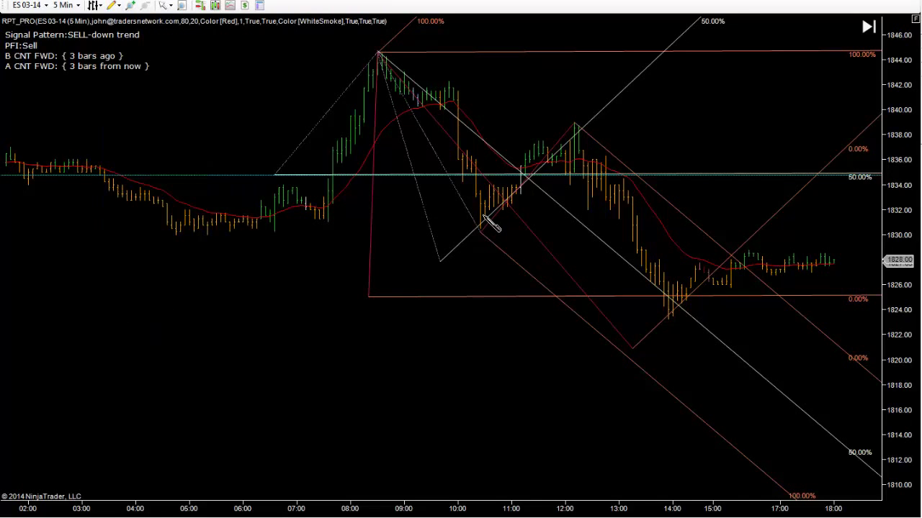
{"action": "left_click_drag", "start_coordinate": [484, 219], "coordinate": [376, 49]}
{"action": "left_click", "coordinate": [377, 49]}
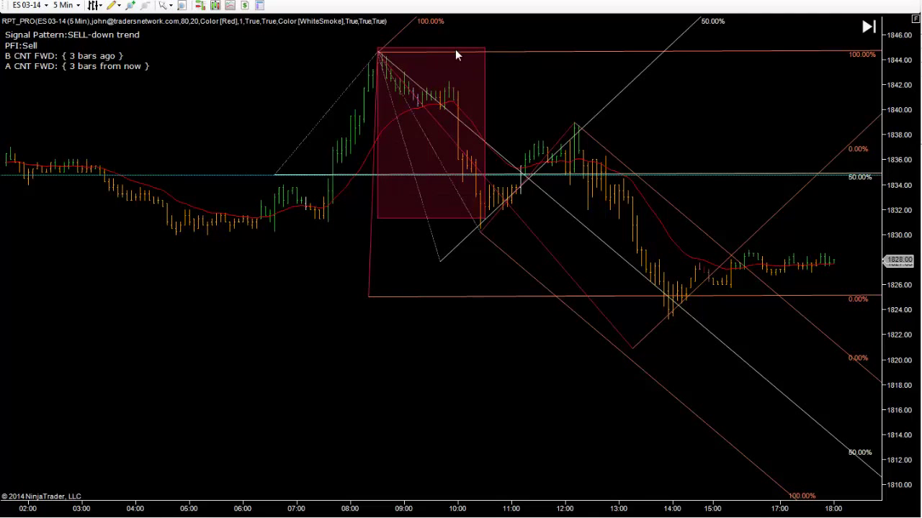
{"action": "left_click_drag", "start_coordinate": [446, 52], "coordinate": [643, 123]}
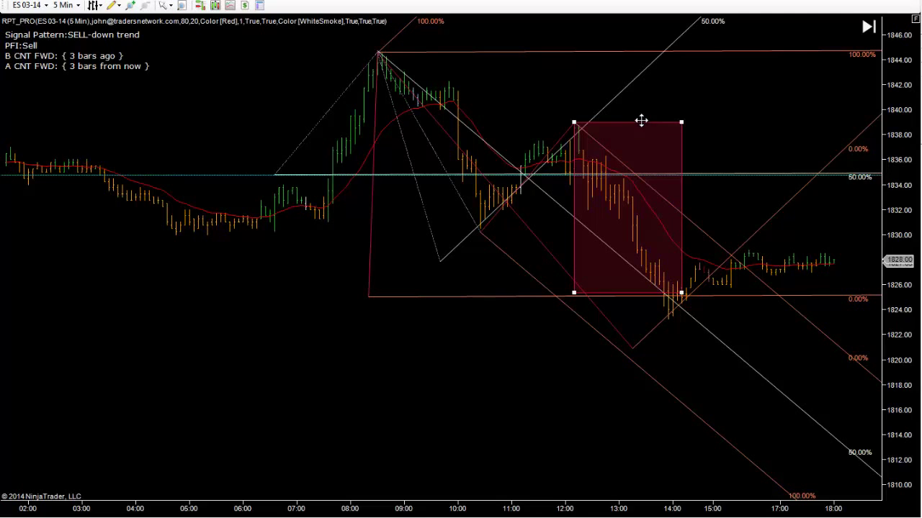
{"action": "key", "text": "Delete"}
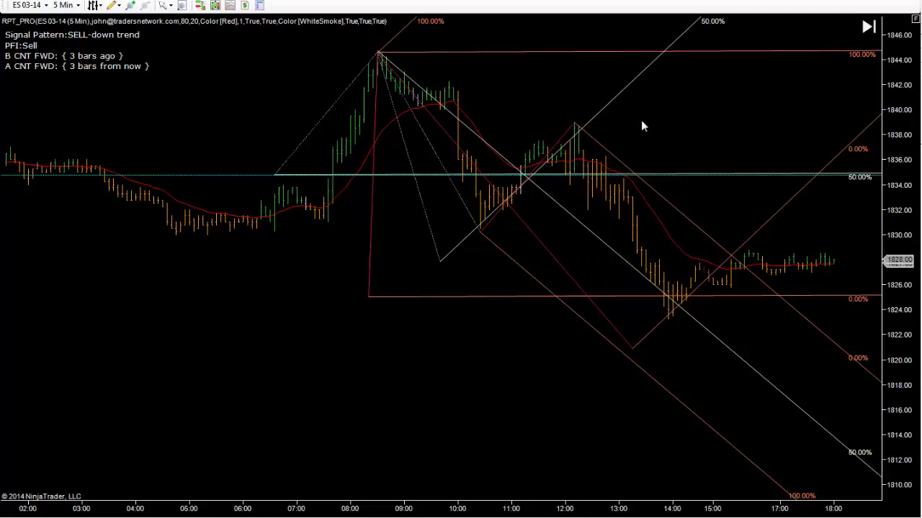
Remove the 0%/100% level drawing, the white pitchfork and the 1835 horizontal line.
{"action": "left_click_drag", "start_coordinate": [368, 296], "coordinate": [368, 293]}
{"action": "right_click", "coordinate": [368, 292]}
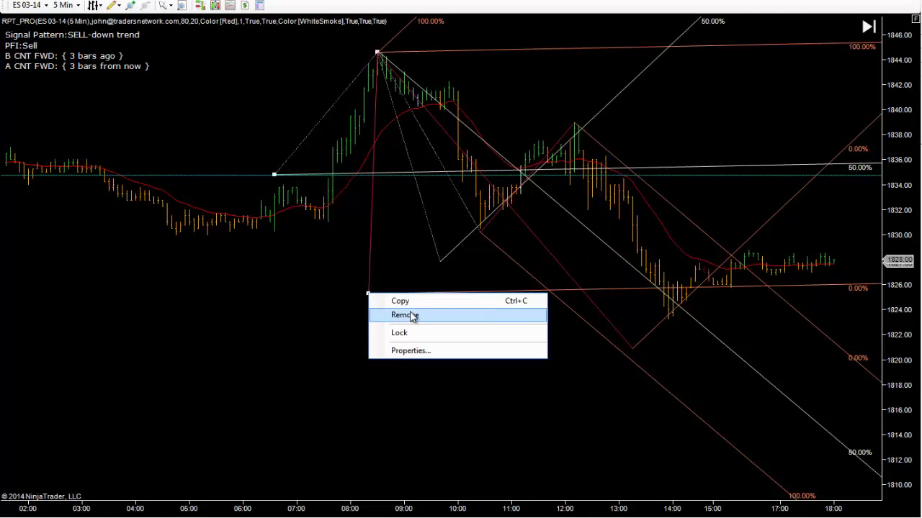
{"action": "left_click", "coordinate": [403, 317]}
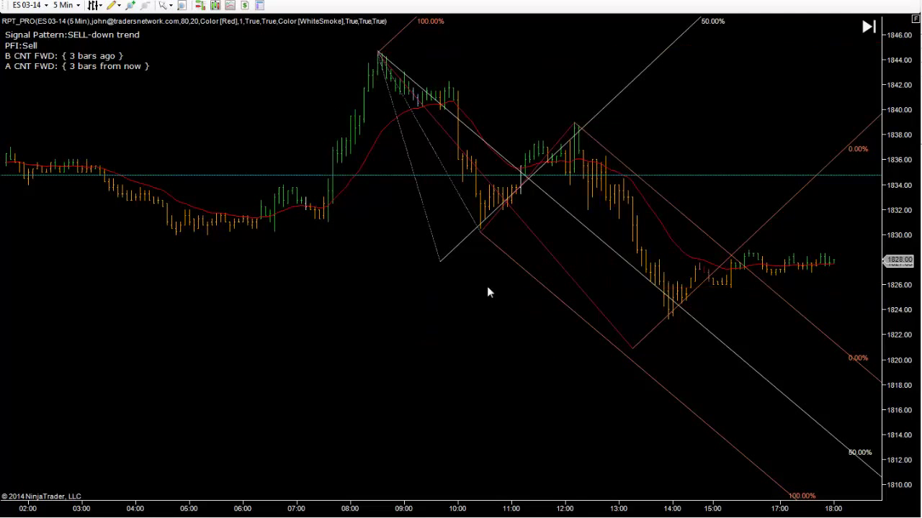
{"action": "left_click", "coordinate": [437, 254]}
{"action": "right_click", "coordinate": [439, 261]}
{"action": "left_click", "coordinate": [476, 283]}
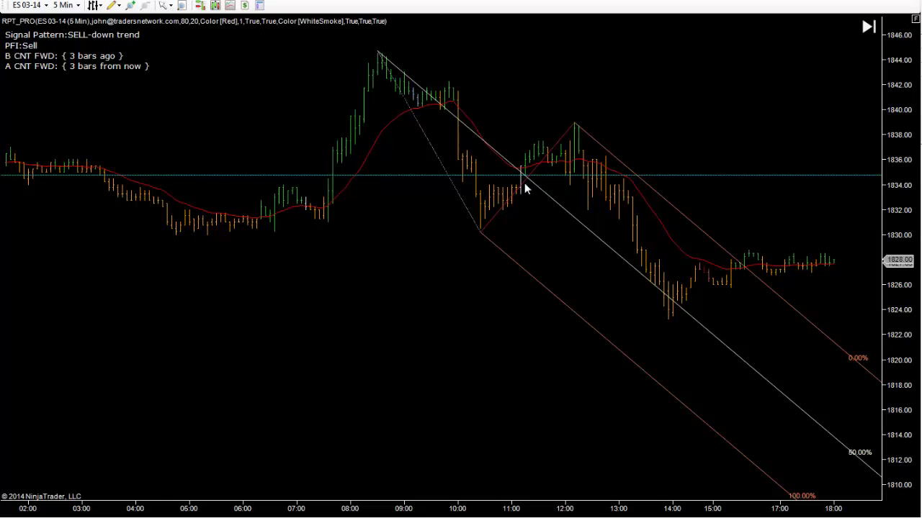
{"action": "left_click", "coordinate": [523, 176]}
{"action": "right_click", "coordinate": [524, 176]}
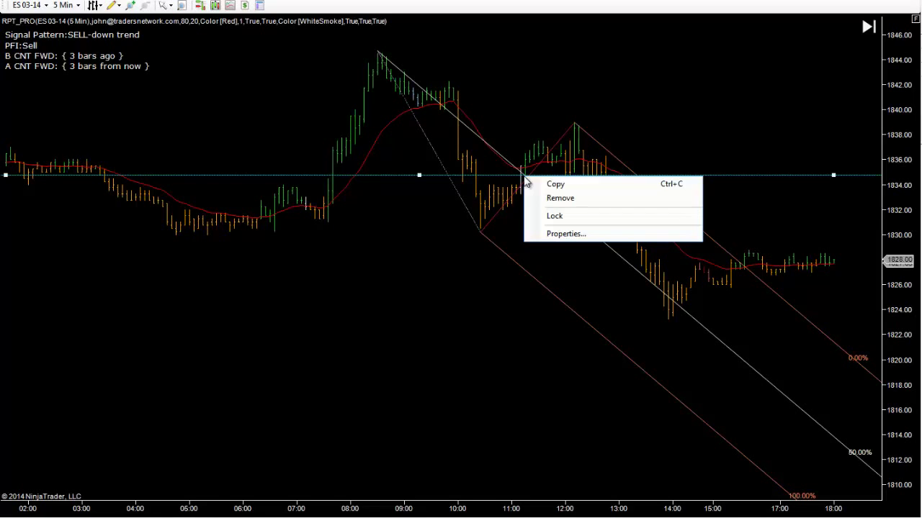
{"action": "left_click", "coordinate": [570, 201]}
Remove the last pitchfork and sketch a magenta zigzag over the 10:30–11:00 bars.
{"action": "left_click", "coordinate": [527, 183]}
{"action": "right_click", "coordinate": [530, 180]}
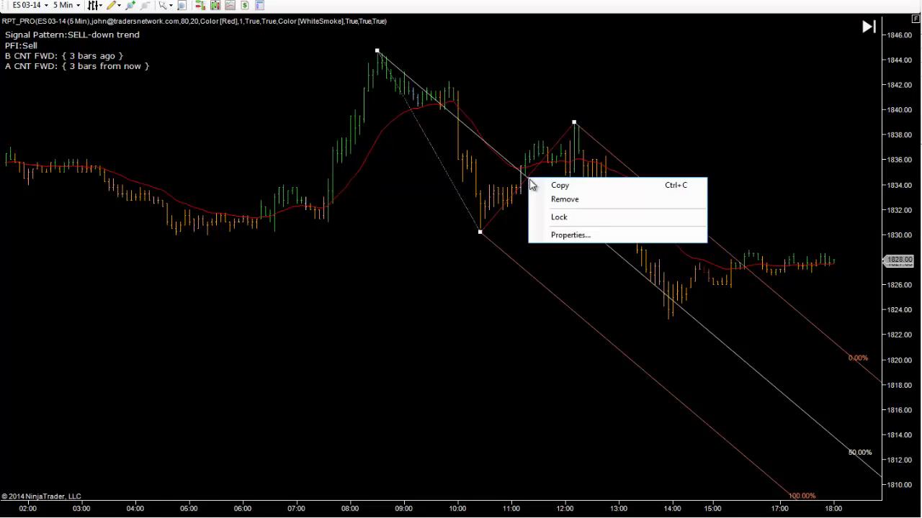
{"action": "left_click", "coordinate": [576, 201]}
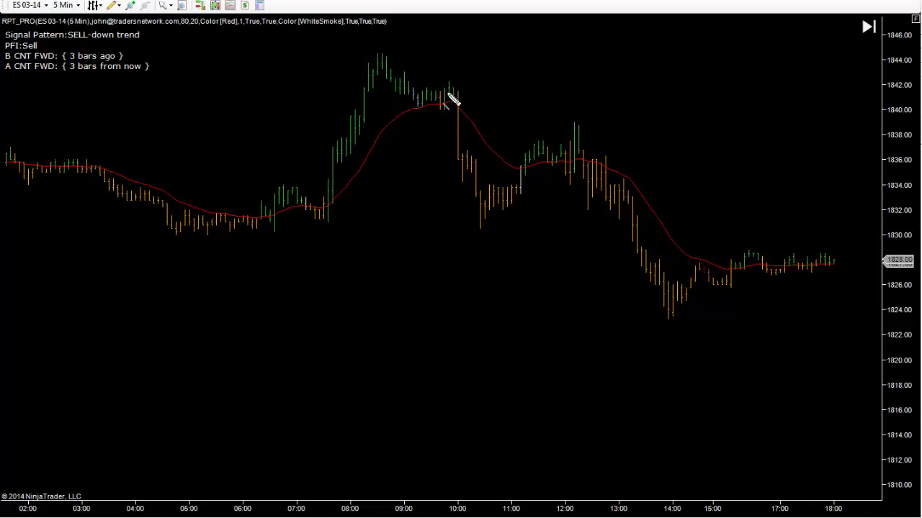
{"action": "left_click", "coordinate": [475, 219]}
{"action": "mouse_move", "coordinate": [498, 192]}
{"action": "left_mouse_down"}
{"action": "mouse_move", "coordinate": [506, 207]}
{"action": "mouse_move", "coordinate": [533, 150]}
{"action": "mouse_move", "coordinate": [541, 144]}
{"action": "mouse_move", "coordinate": [552, 164]}
{"action": "mouse_move", "coordinate": [578, 126]}
{"action": "left_mouse_up"}
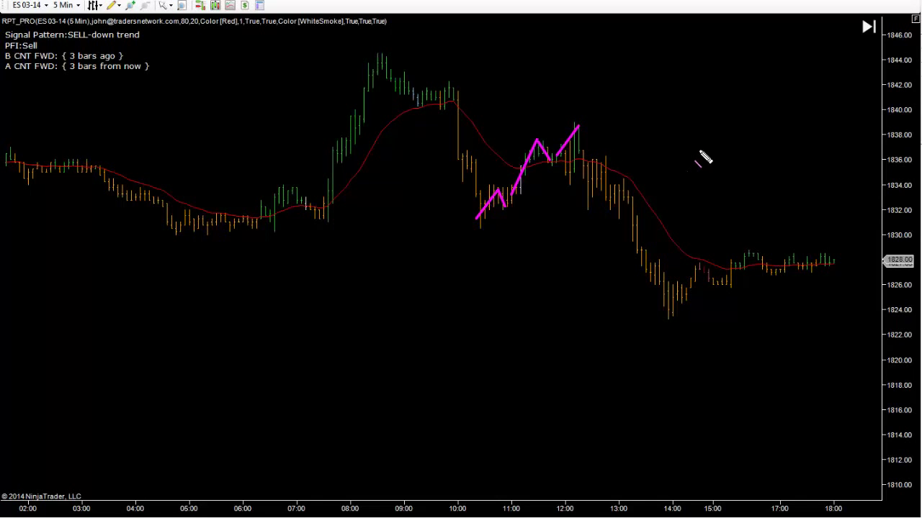
Clear the magenta pen marks and scroll the chart forward to show bars through 22:00.
{"action": "key", "text": "Escape"}
{"action": "scroll", "coordinate": [708, 155], "scroll_direction": "down", "scroll_amount": 10}
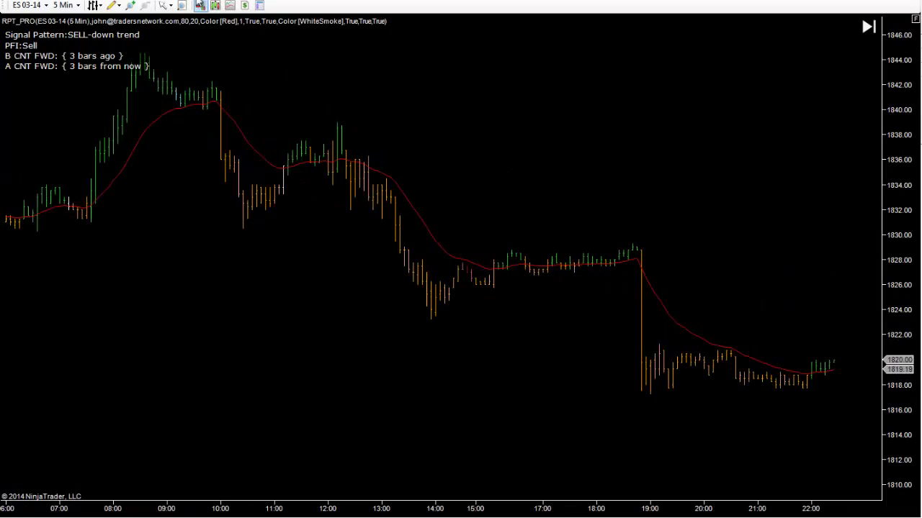
Place a horizontal line at about 1828.
{"action": "left_click", "coordinate": [119, 9]}
{"action": "left_click", "coordinate": [151, 122]}
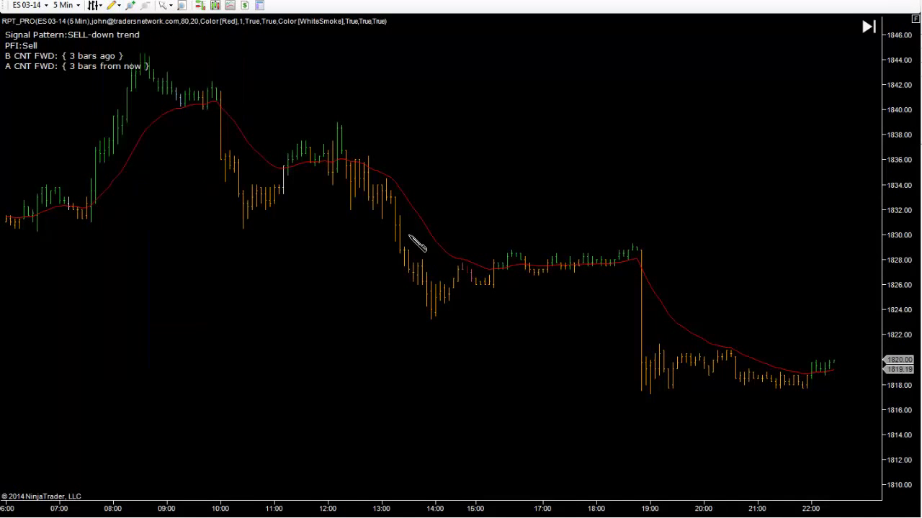
{"action": "left_click", "coordinate": [461, 262]}
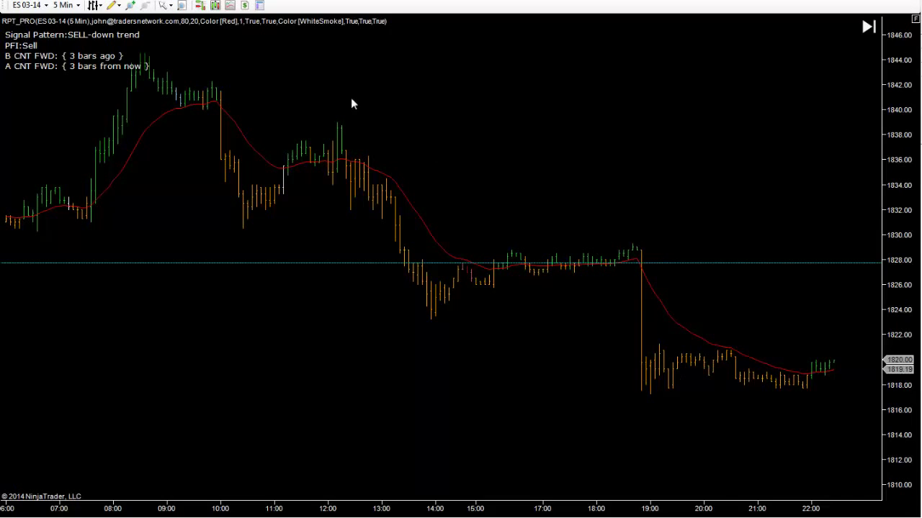
Draw a pitchfork from the 10:00 low to the midday high, dragging the third anchor down to flatten the levels.
{"action": "left_click", "coordinate": [118, 5]}
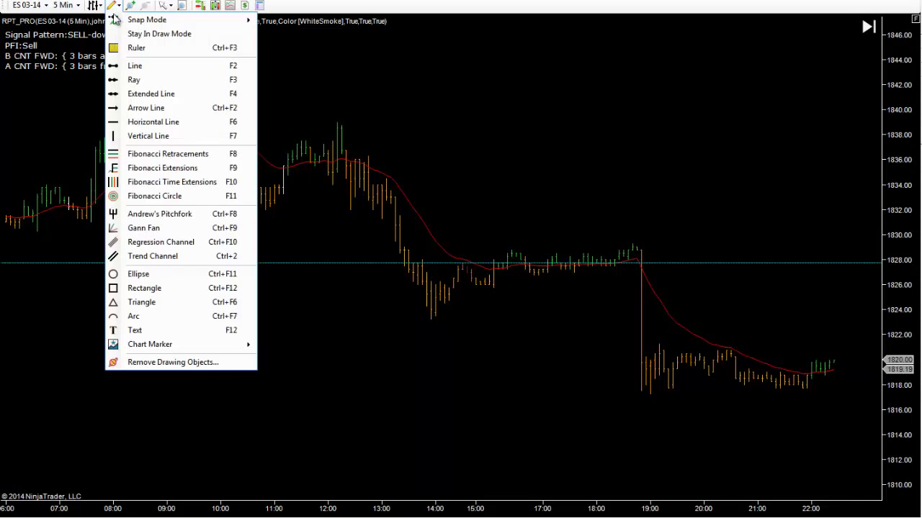
{"action": "left_click", "coordinate": [148, 214]}
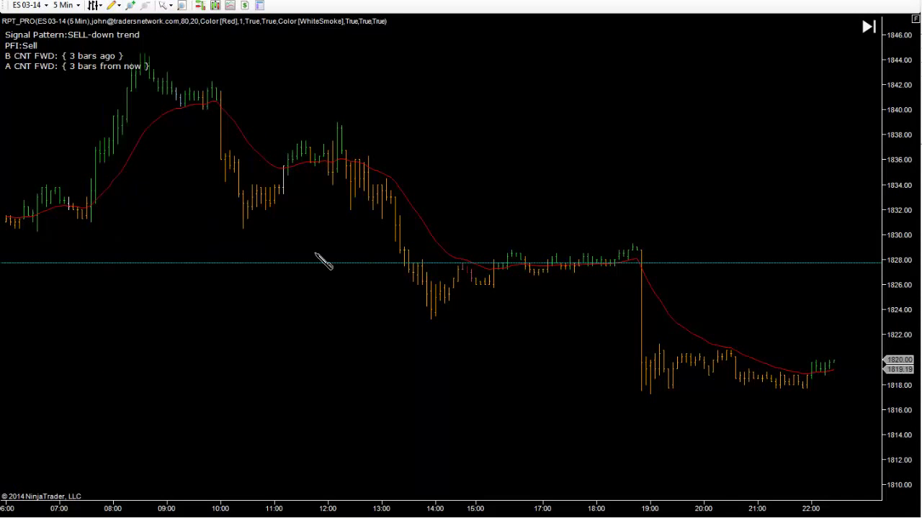
{"action": "left_click", "coordinate": [229, 263]}
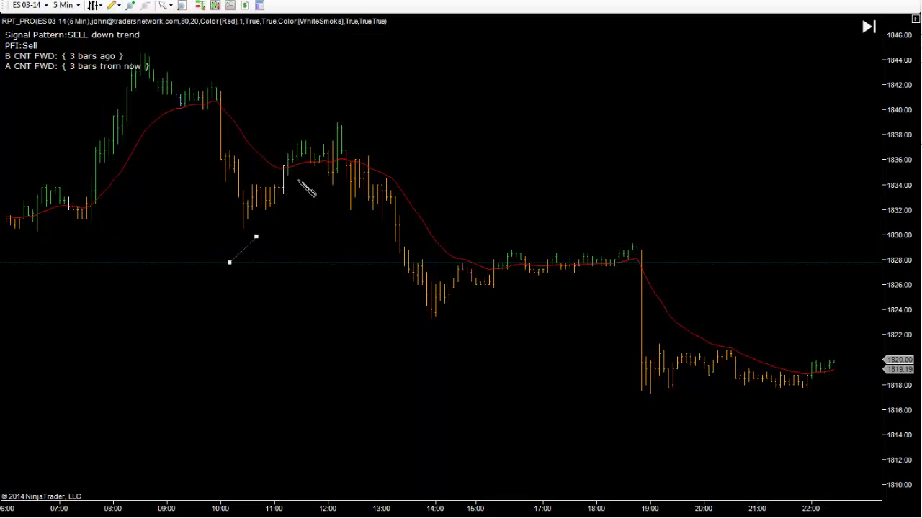
{"action": "left_click", "coordinate": [336, 125]}
{"action": "left_click", "coordinate": [350, 191]}
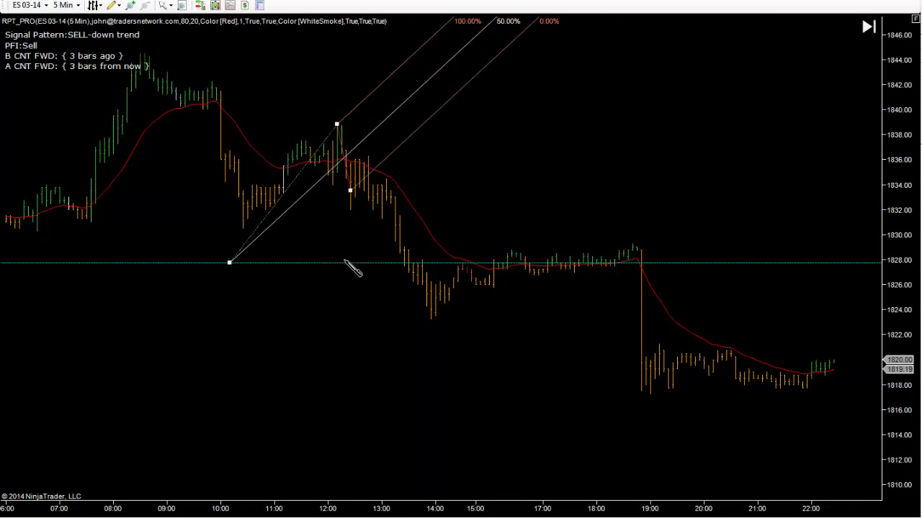
{"action": "left_click_drag", "start_coordinate": [353, 268], "coordinate": [329, 402]}
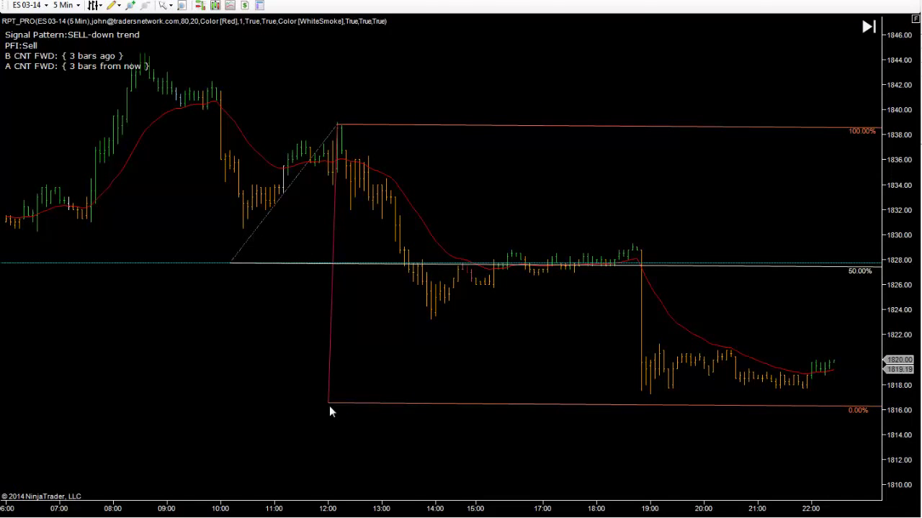
{"action": "left_click_drag", "start_coordinate": [327, 403], "coordinate": [337, 402]}
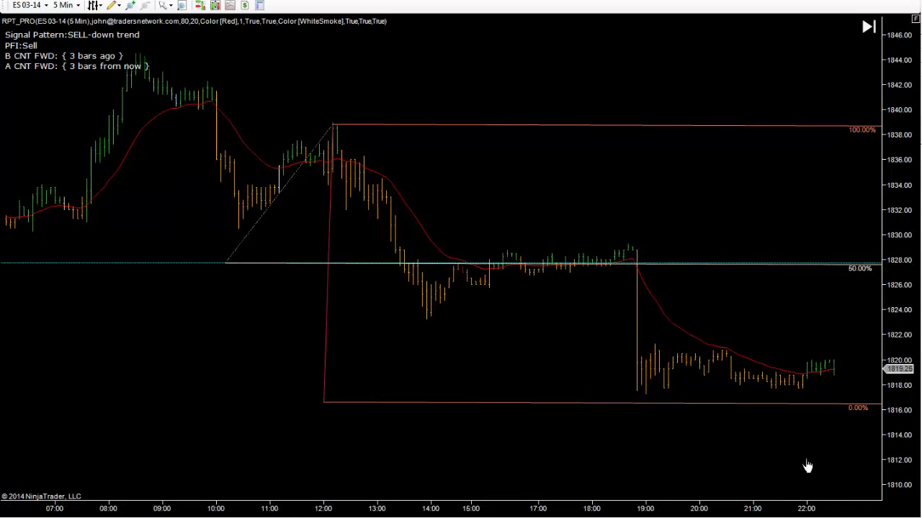
Pan the ES chart forward through the next day to 15:00, where price reaches the 100% level near 1840.
{"action": "left_click_drag", "start_coordinate": [807, 461], "coordinate": [325, 429]}
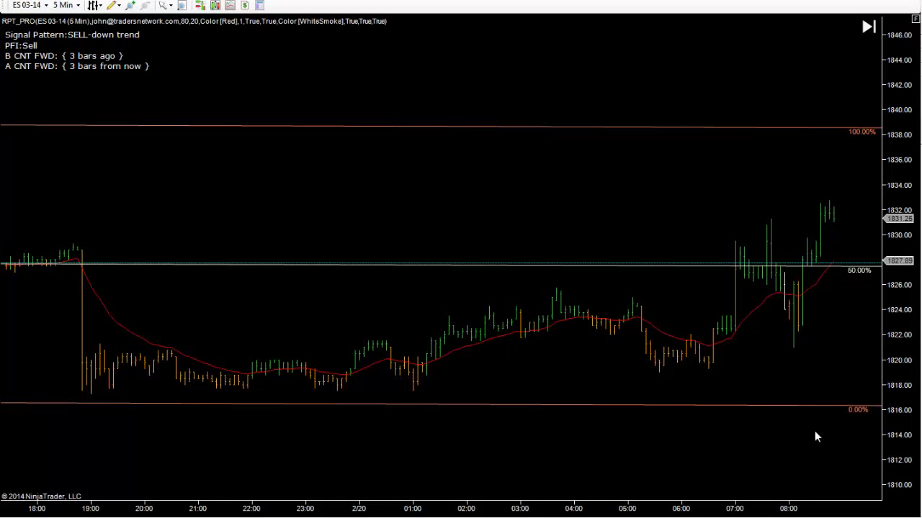
{"action": "mouse_move", "coordinate": [814, 430]}
{"action": "left_mouse_down"}
{"action": "mouse_move", "coordinate": [689, 411]}
{"action": "mouse_move", "coordinate": [503, 405]}
{"action": "left_mouse_up"}
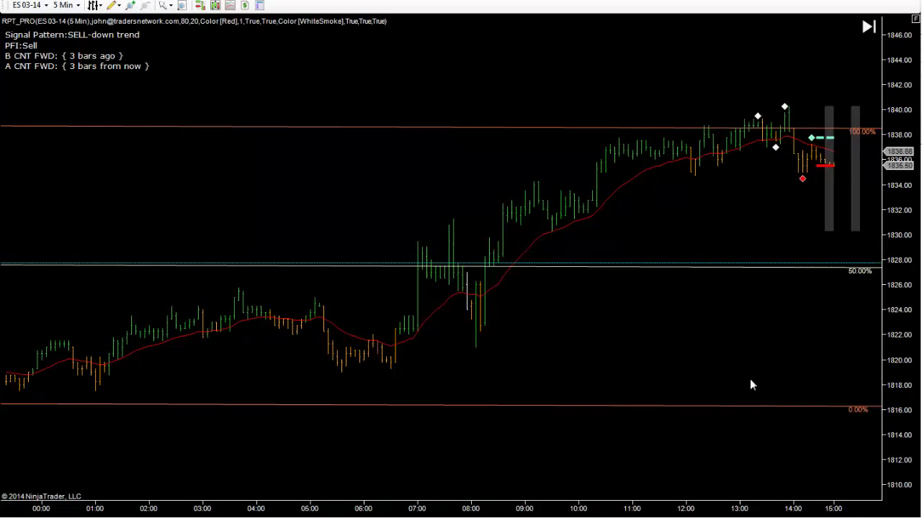
{"action": "left_click_drag", "start_coordinate": [785, 354], "coordinate": [714, 360]}
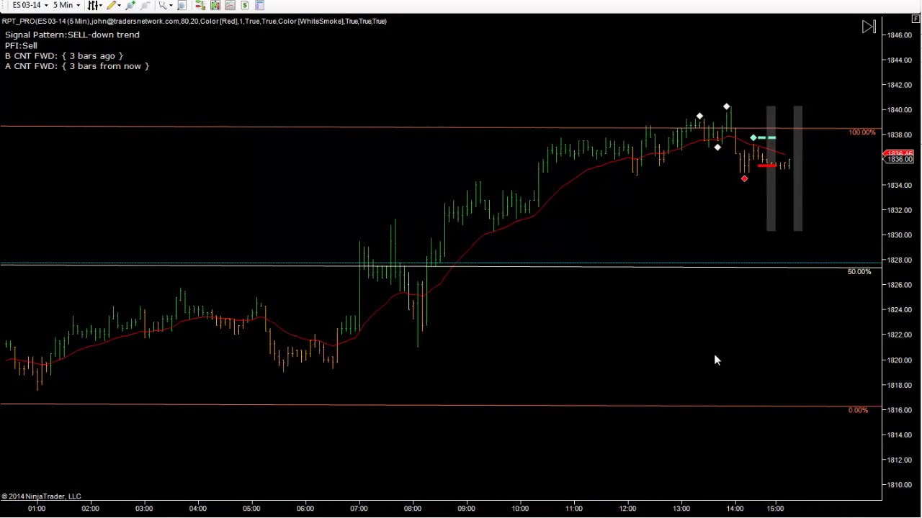